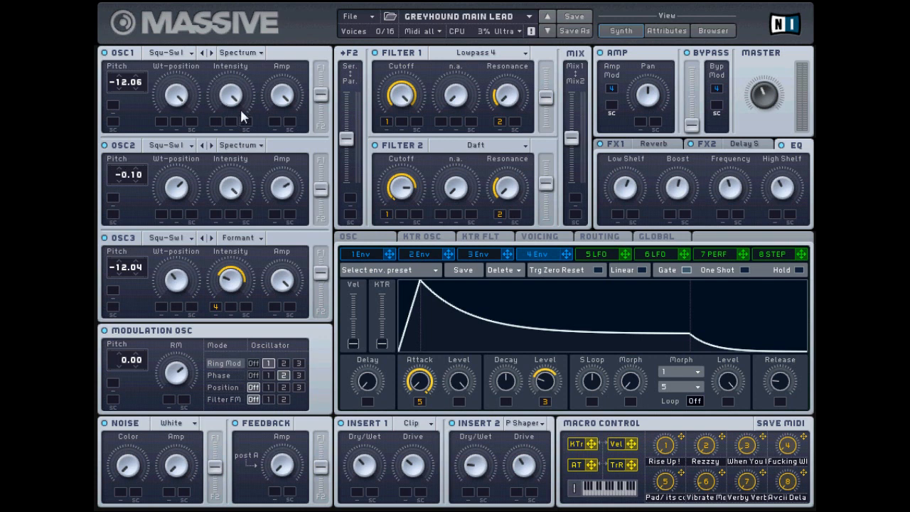
- Examine oscillator 1's wavetable settings and the modulation oscillator's Ring Mod on oscillator 1 and Phase on oscillator 2
left_click(188, 57)
left_click(216, 65)
left_click(268, 364)
left_click(283, 375)
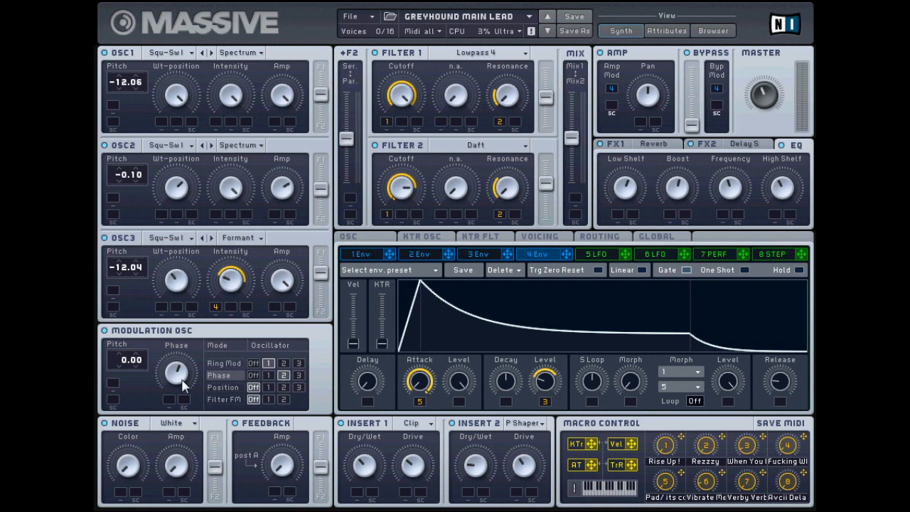
left_click(269, 363)
left_click(282, 376)
- Review the Greyhound Main Lead patch's glide and vibrato, unison voicing and Envelope 4 settings
left_click(384, 240)
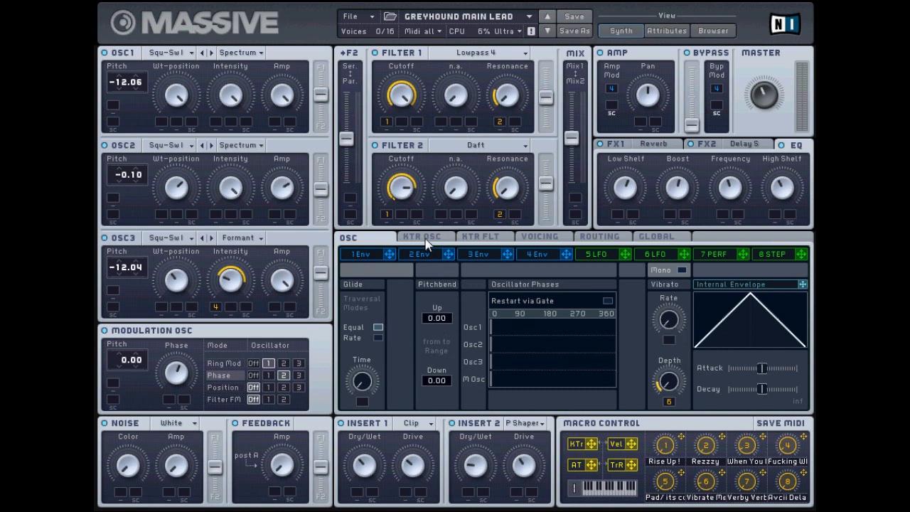
left_click(525, 236)
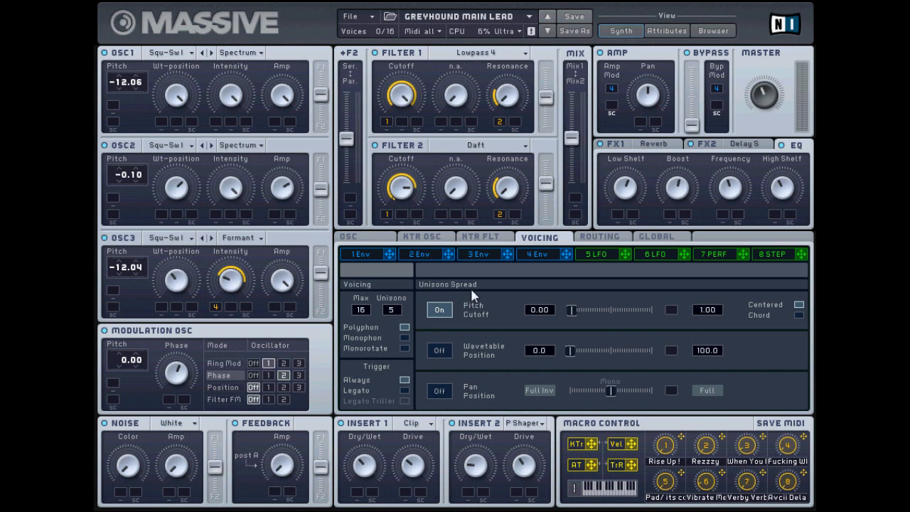
left_click(521, 259)
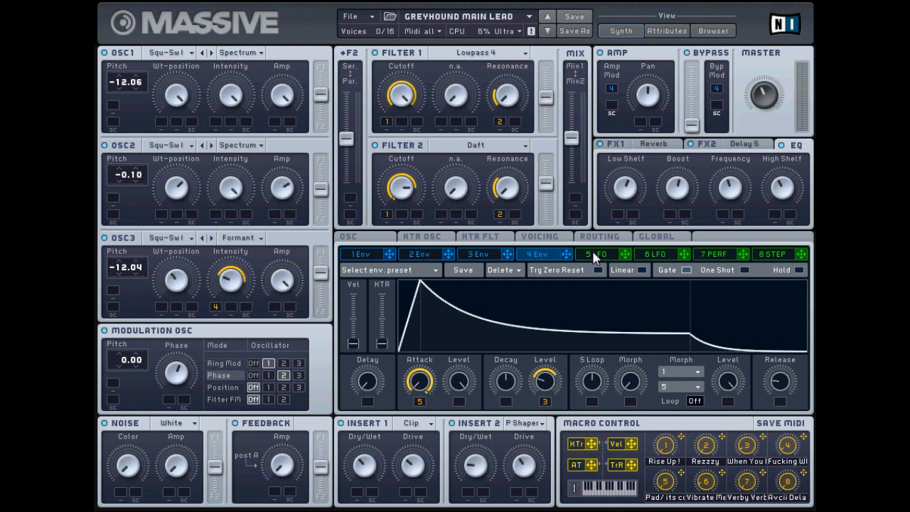
- Review the Greyhound Main Lead patch's Reverb, delay and EQ settings
left_click(626, 146)
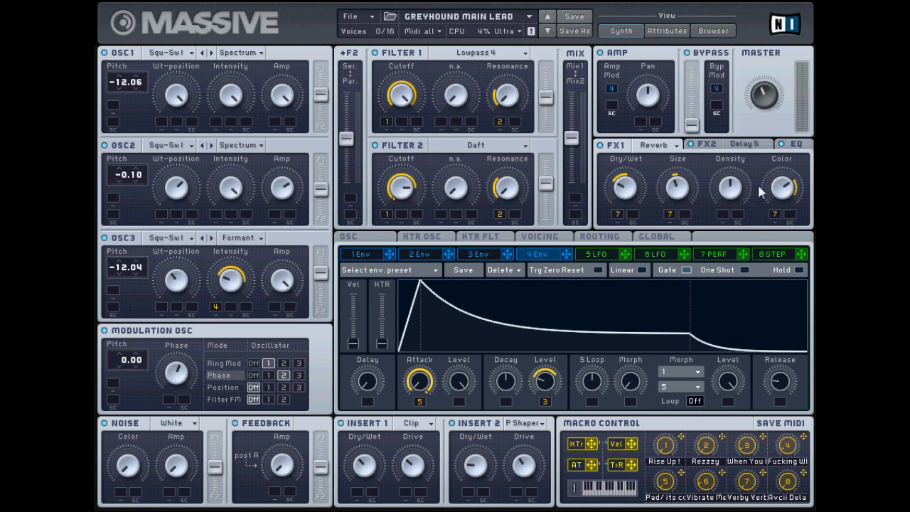
left_click_drag(776, 184, 776, 238)
left_click_drag(740, 190, 744, 238)
left_click(717, 148)
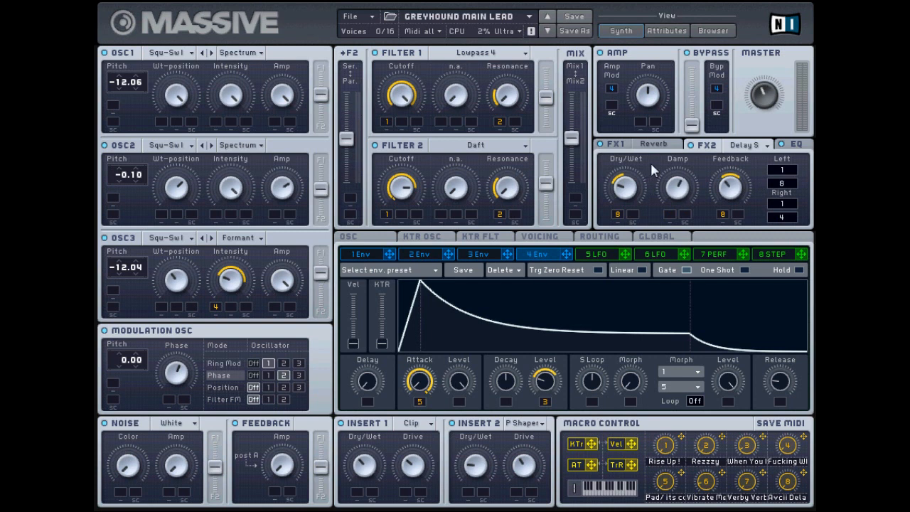
left_click(808, 145)
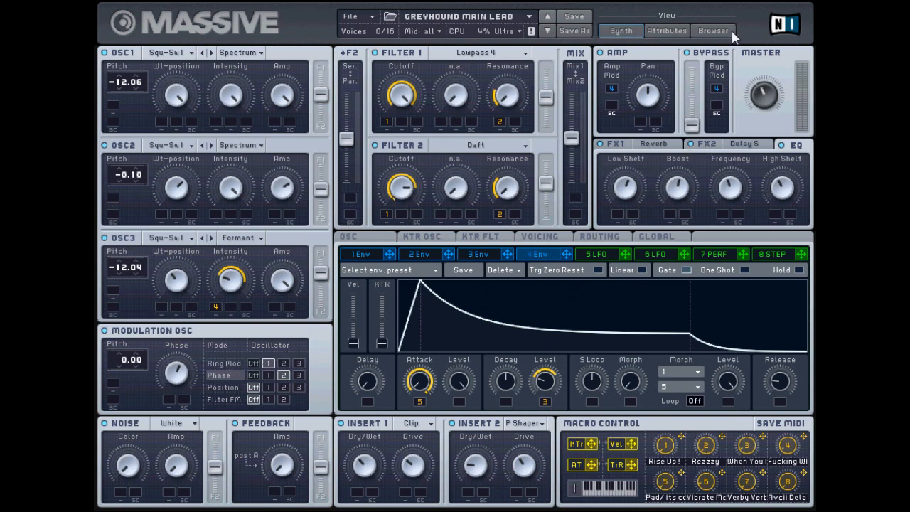
- Load the Simple Greyhound Upper preset from the Nyonyxx Massive presets folder and show its synth view
left_click(713, 31)
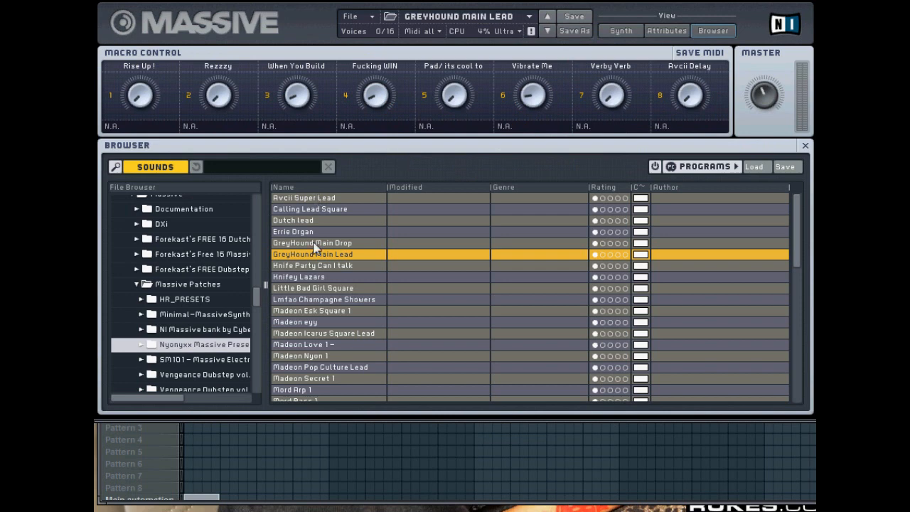
left_click_drag(796, 206, 791, 347)
left_click(366, 329)
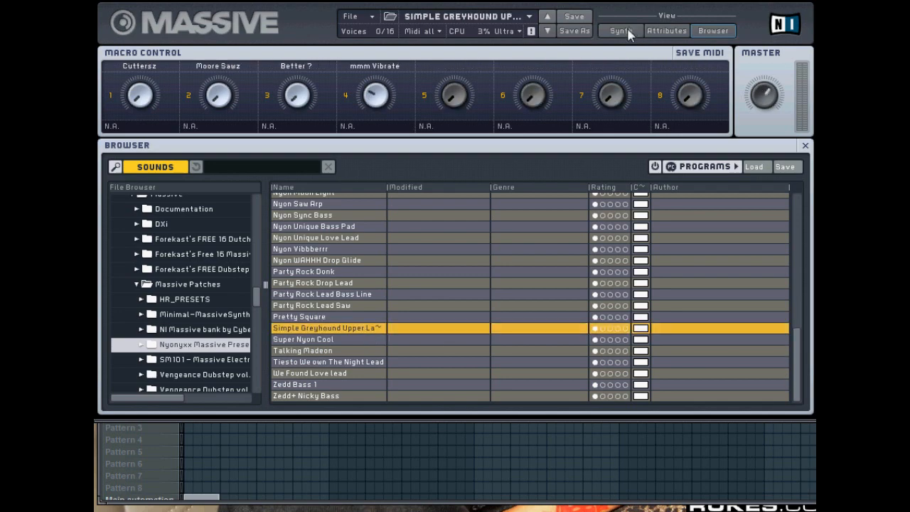
left_click(620, 31)
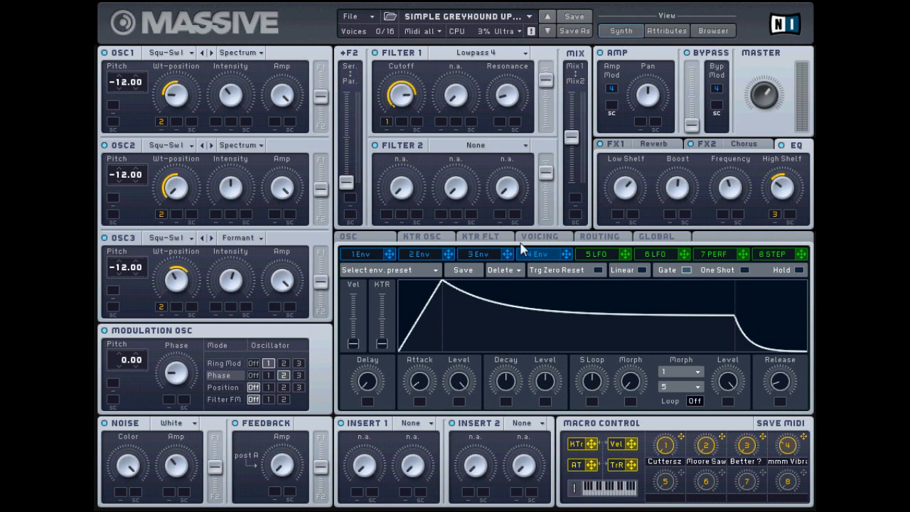
- Review the Simple Greyhound Upper patch's glide and vibrato, voicing and Envelope 4 settings
left_click(388, 239)
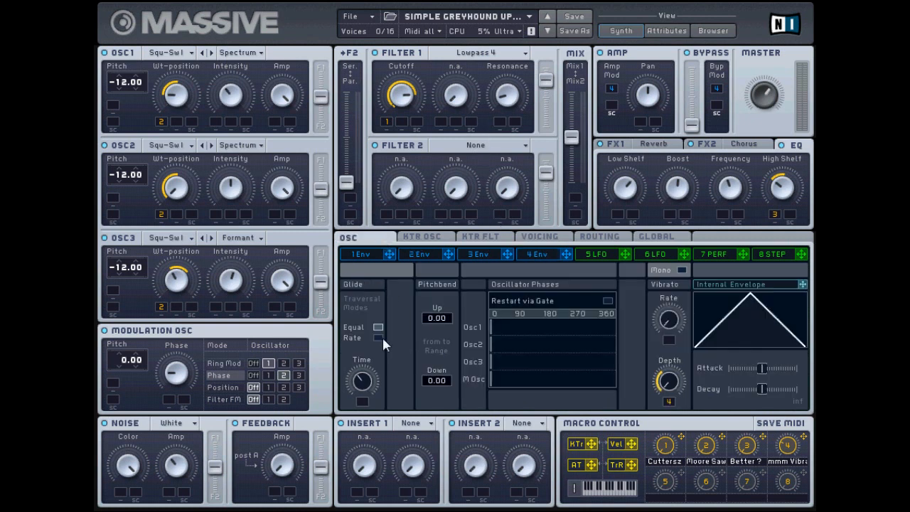
left_click(533, 236)
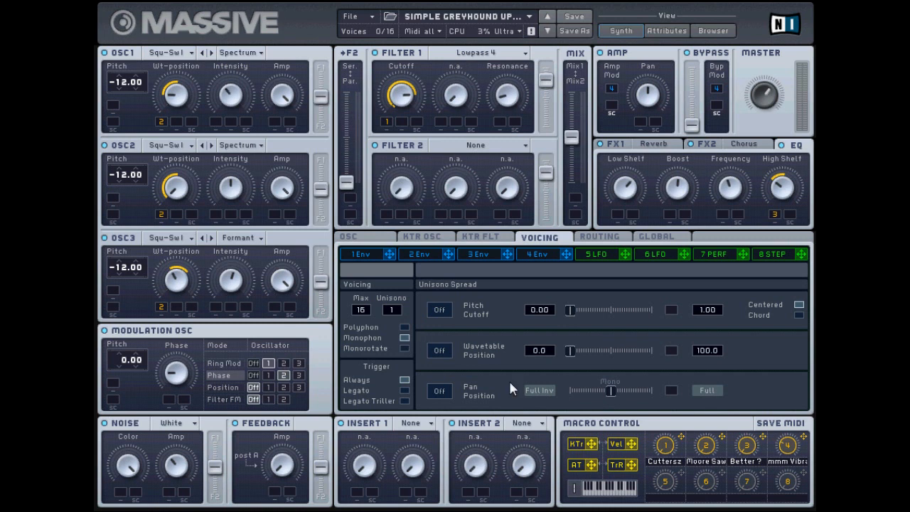
left_click(355, 239)
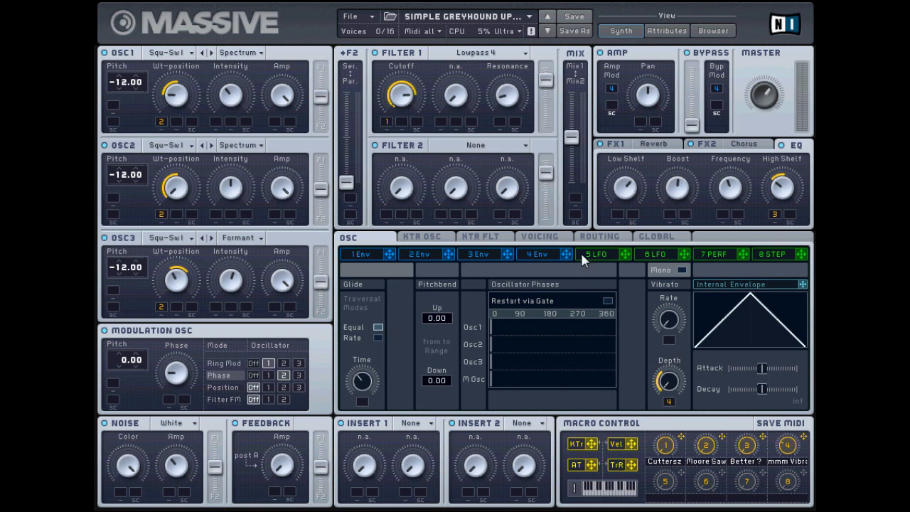
left_click(554, 250)
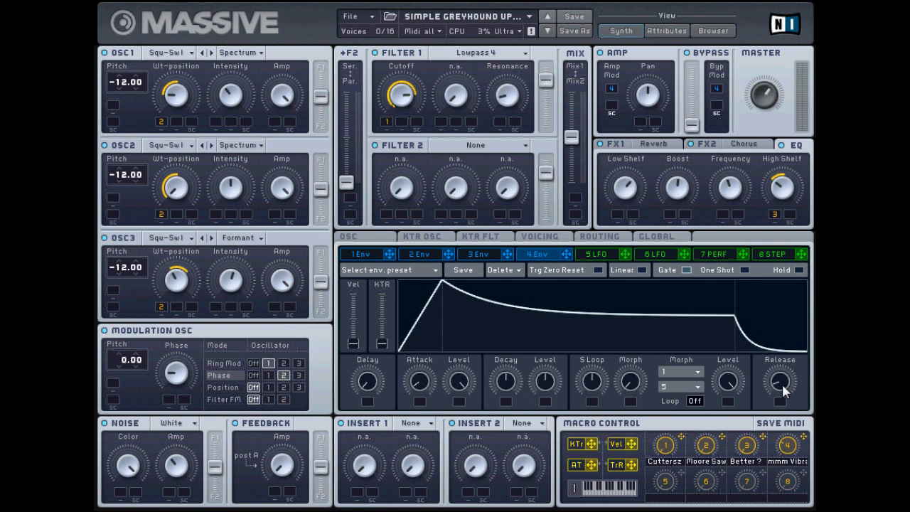
- Review the Simple Greyhound Upper patch's Reverb, Chorus and EQ settings
left_click(629, 147)
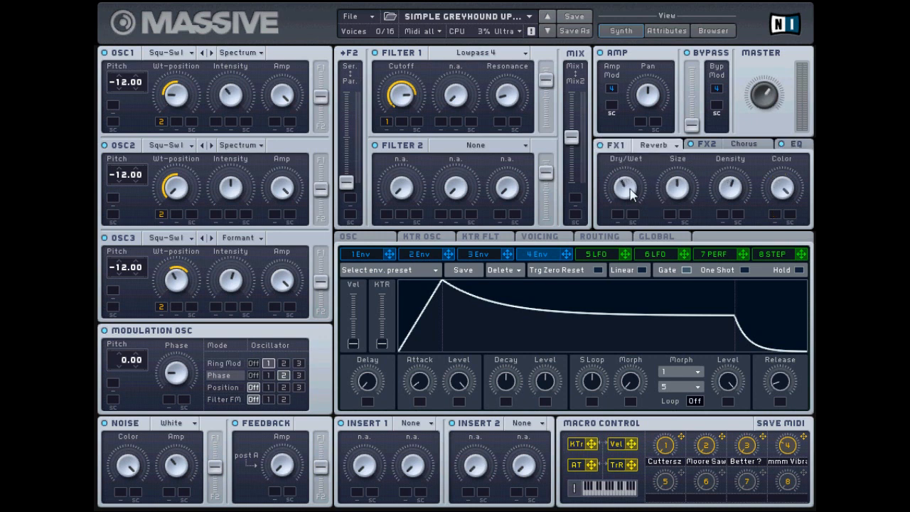
left_click_drag(782, 187, 805, 289)
left_click(711, 144)
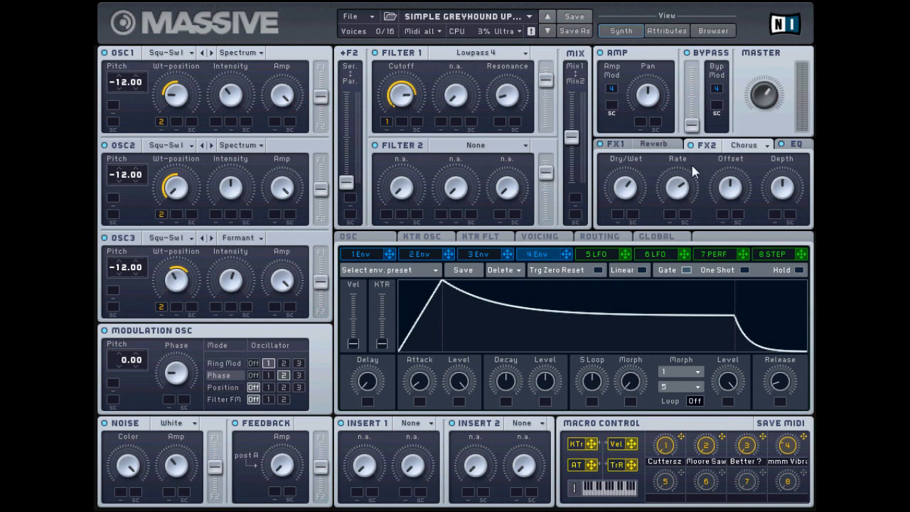
left_click(808, 150)
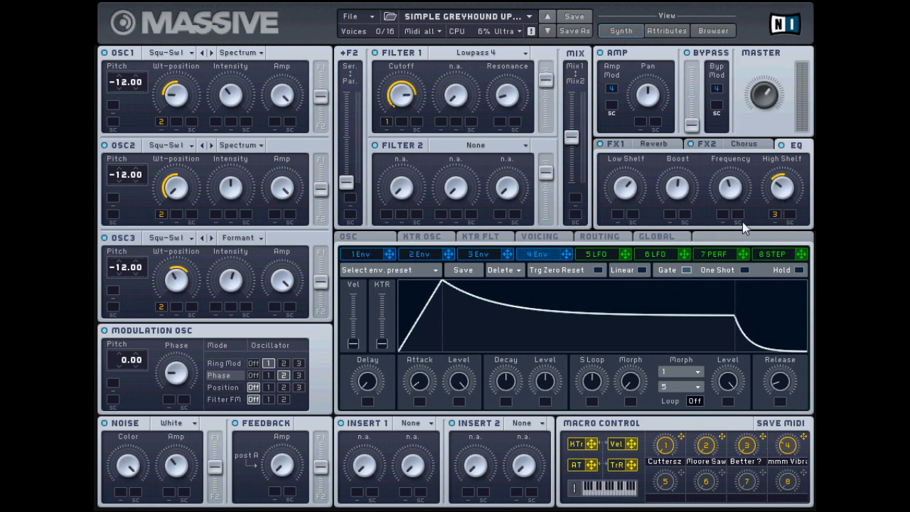
- Load the GreyHound Main Drop preset from the same folder and show its synth view
left_click(725, 30)
left_click_drag(797, 349, 797, 213)
left_click(329, 244)
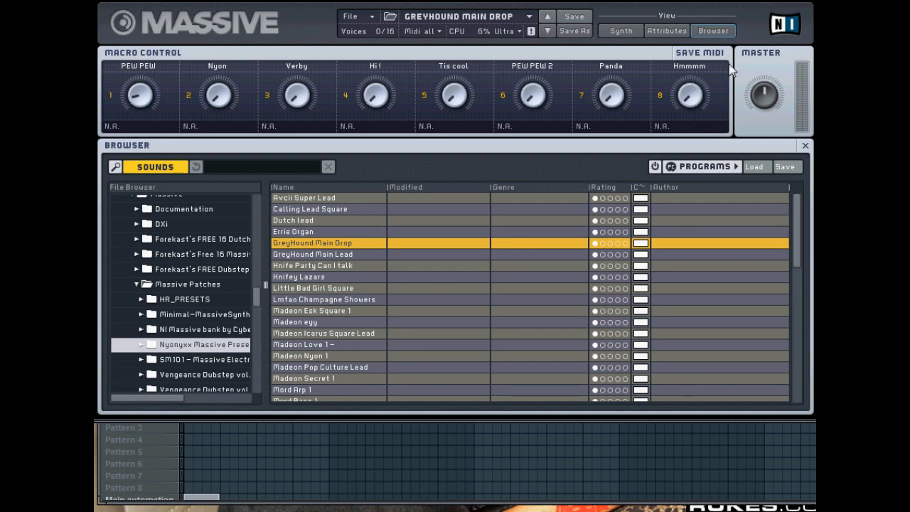
left_click(619, 31)
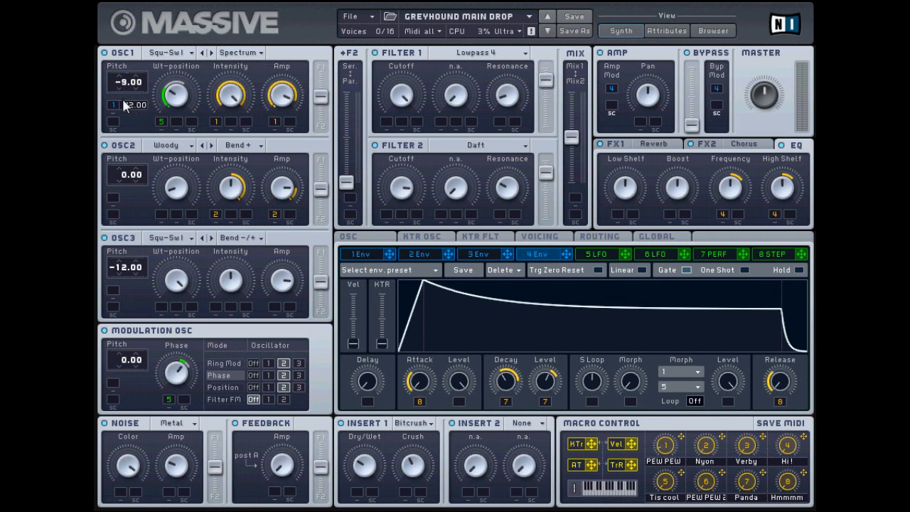
- Set oscillator 1's pitch to 0.00 and show the Envelope 1 settings
left_click_drag(121, 102, 121, 85)
left_click(346, 256)
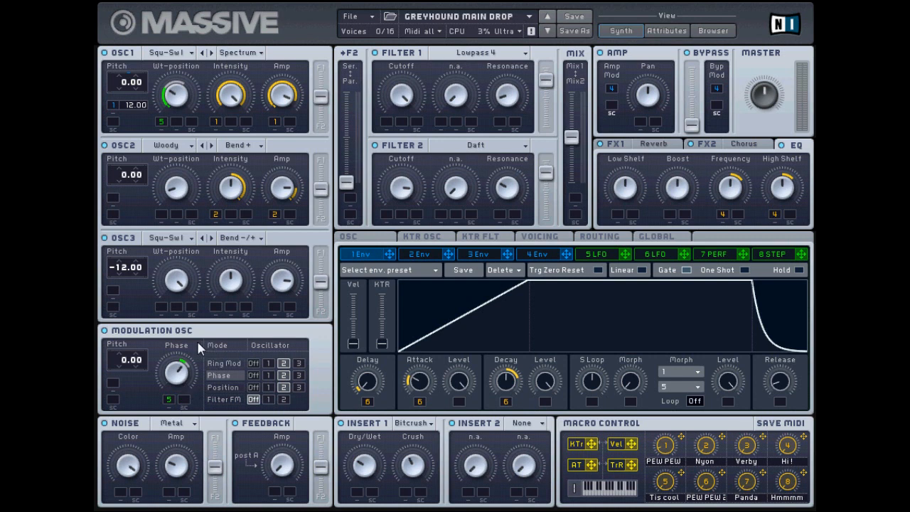
- Examine the modulation oscillator's Ring Mod and Position amounts, both assigned to oscillator 2
left_click(284, 365)
left_click(284, 386)
left_click(284, 365)
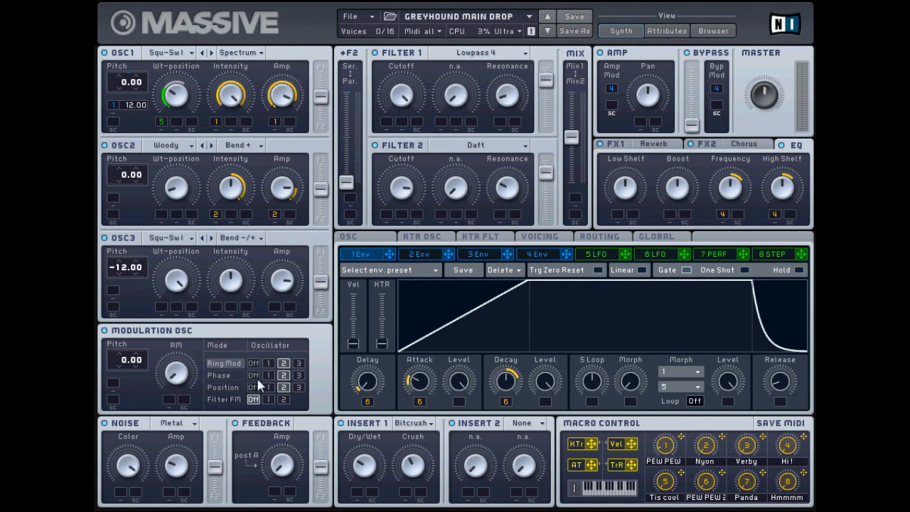
left_click(283, 386)
left_click(279, 388)
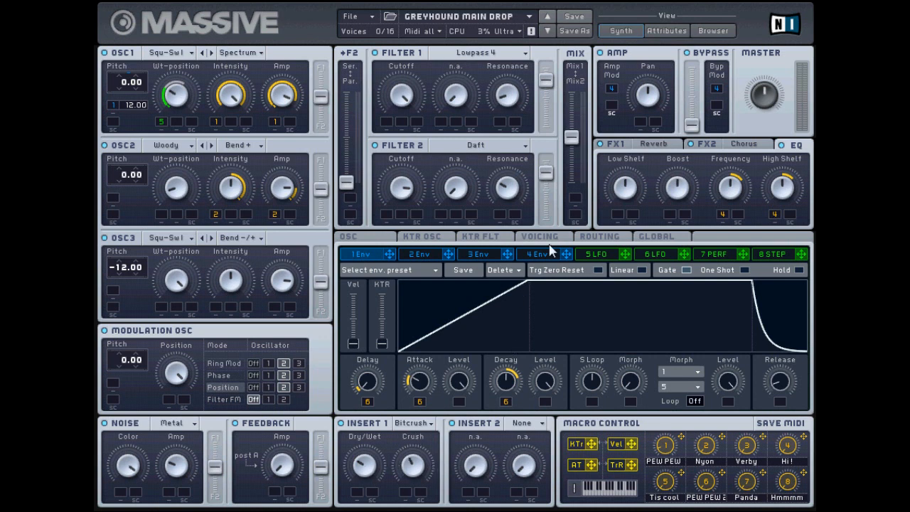
- Review the GreyHound Main Drop patch's glide and vibrato, Monorotate voicing and Envelope 4 settings
left_click(387, 241)
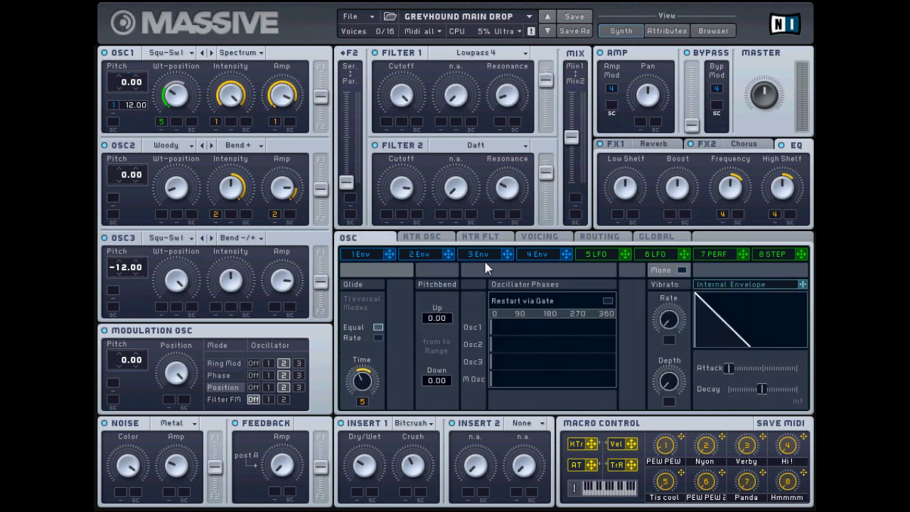
left_click(542, 238)
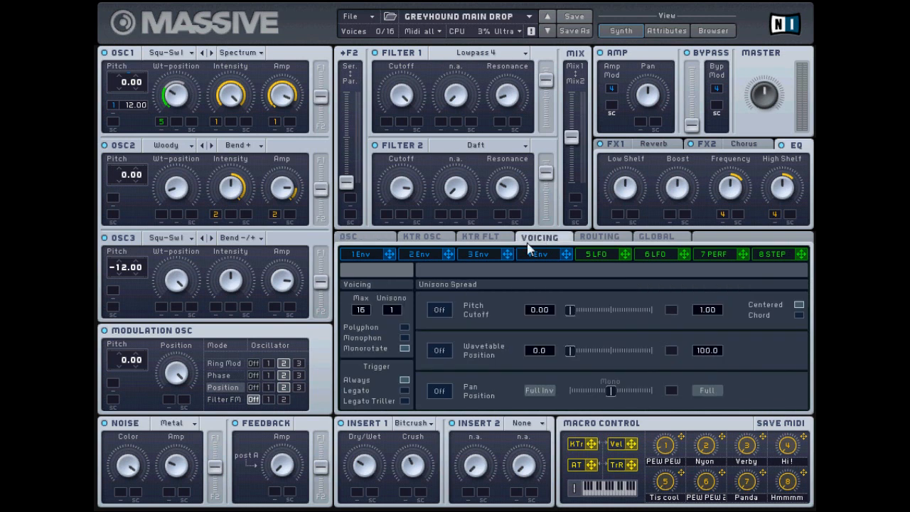
left_click(366, 243)
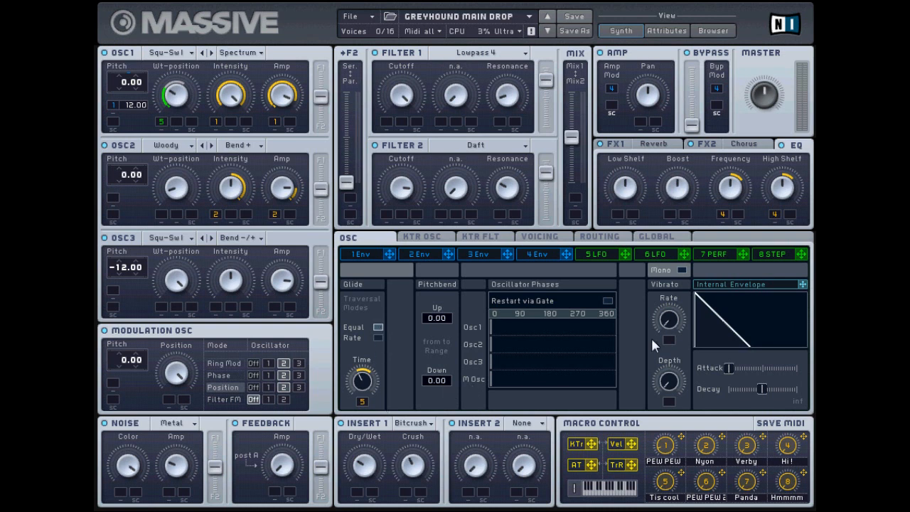
left_click(537, 238)
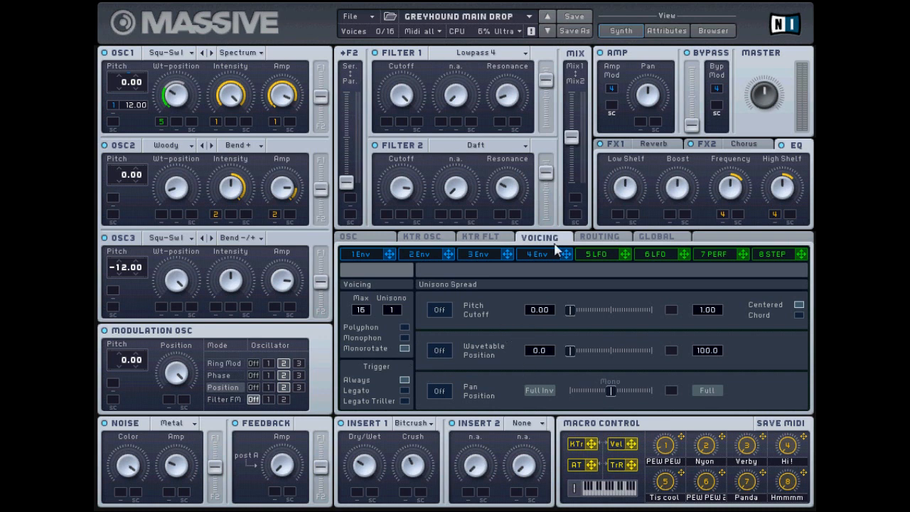
left_click(535, 254)
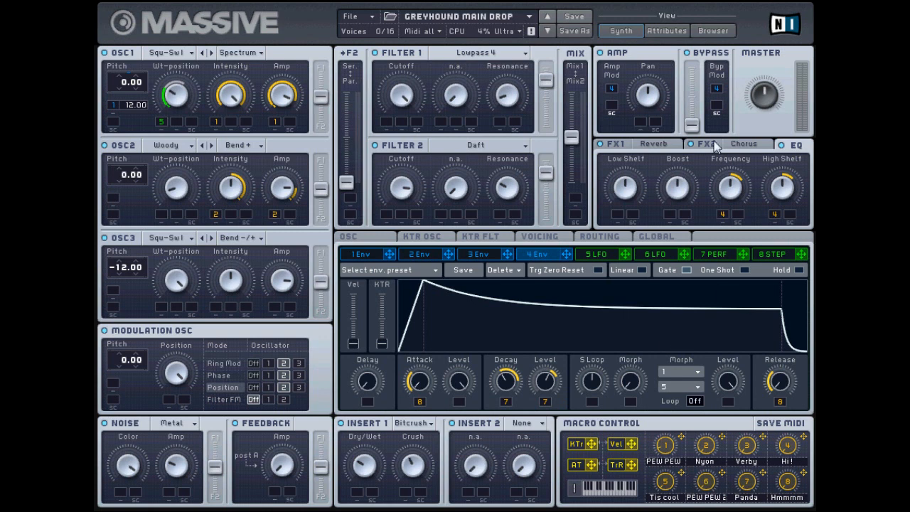
- Review the GreyHound Main Drop patch's Reverb, Chorus and EQ settings
left_click(627, 145)
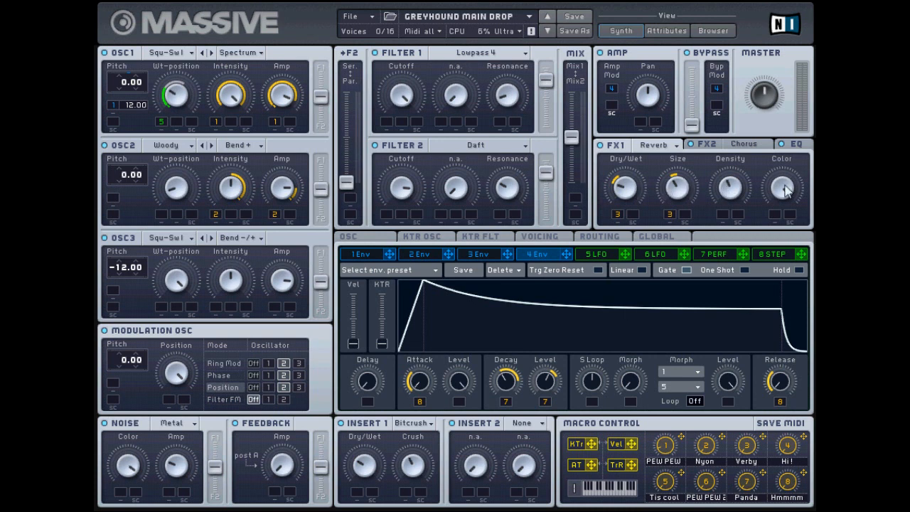
left_click(719, 146)
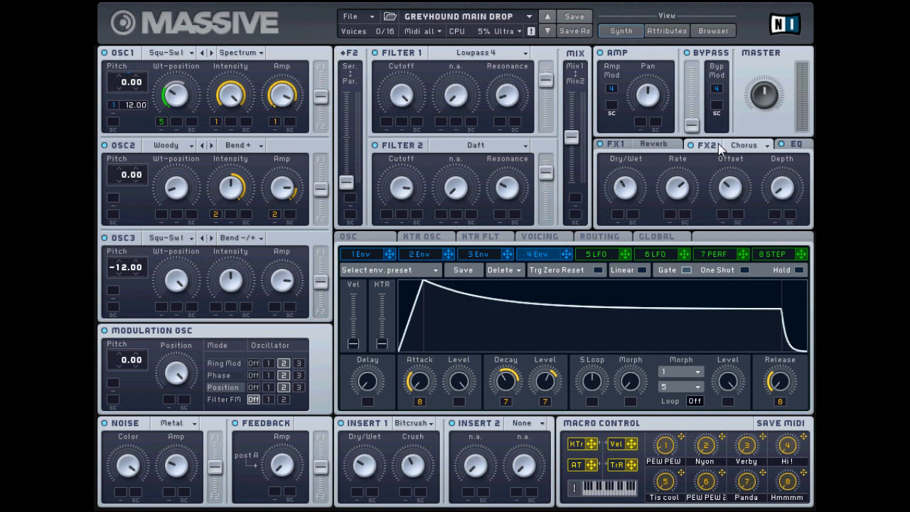
left_click(791, 146)
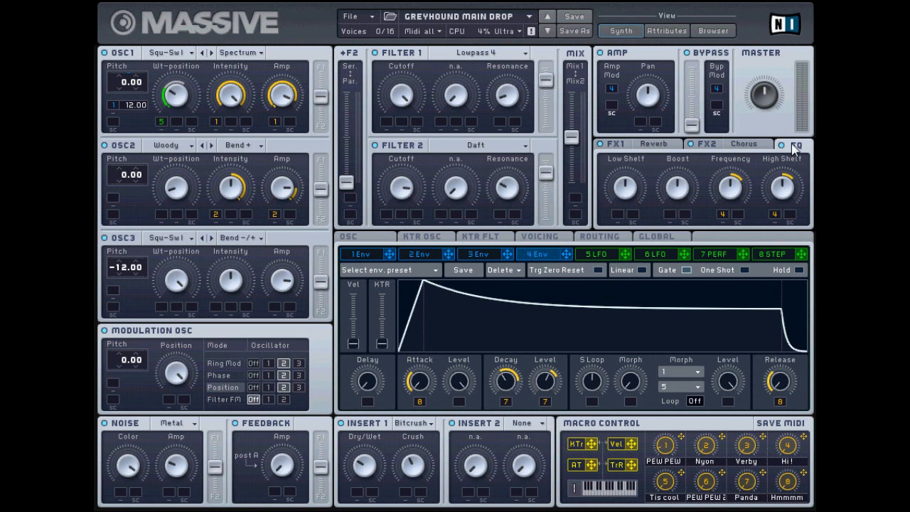